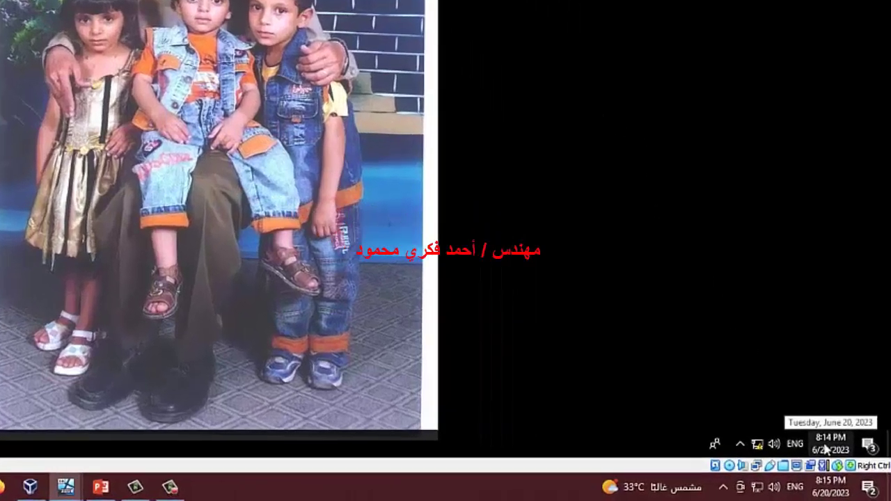
Turn off Set time automatically in PC1's Date & time settings
right_click(848, 465)
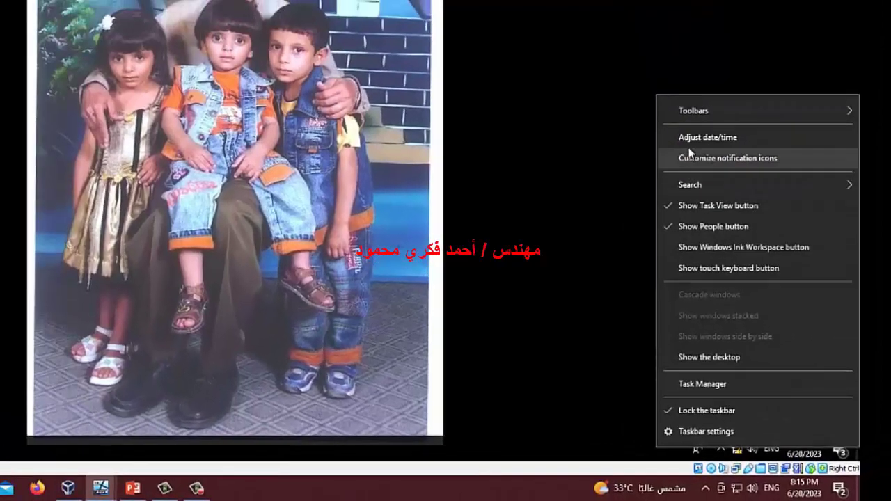
left_click(693, 136)
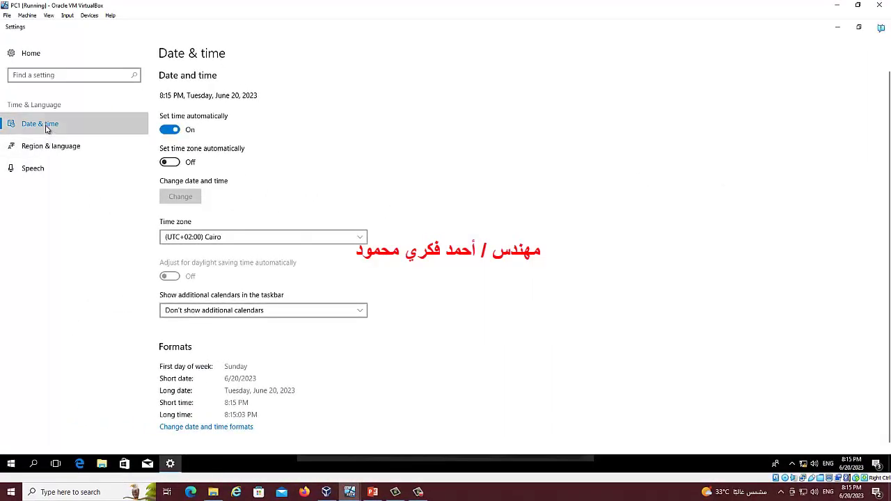
left_click(169, 131)
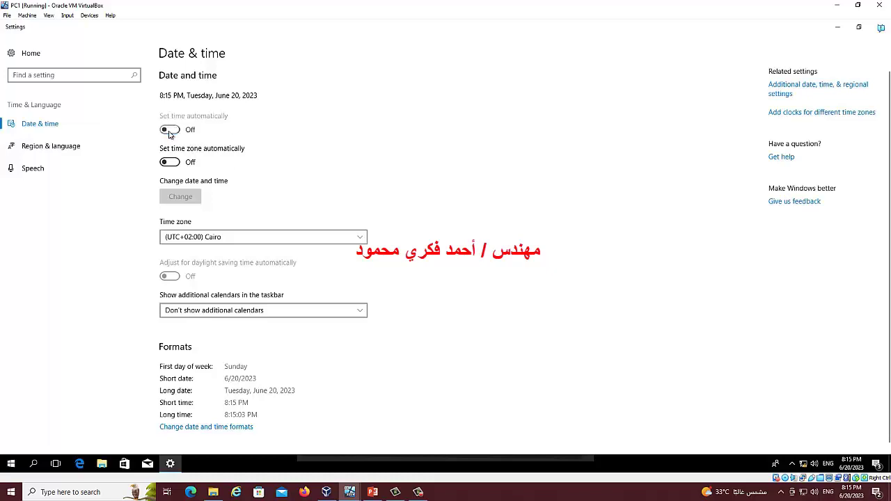
Cancel the manual date editor with June unchanged, then view Region & language settings
left_click(194, 199)
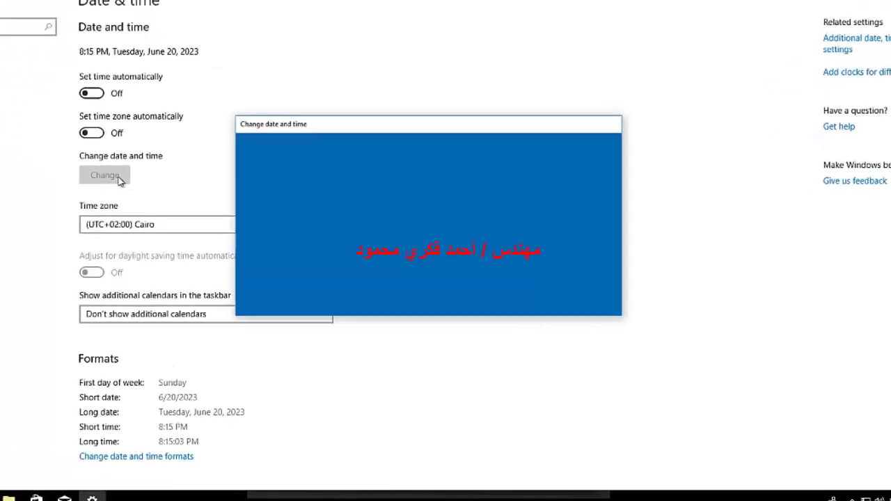
left_click(262, 175)
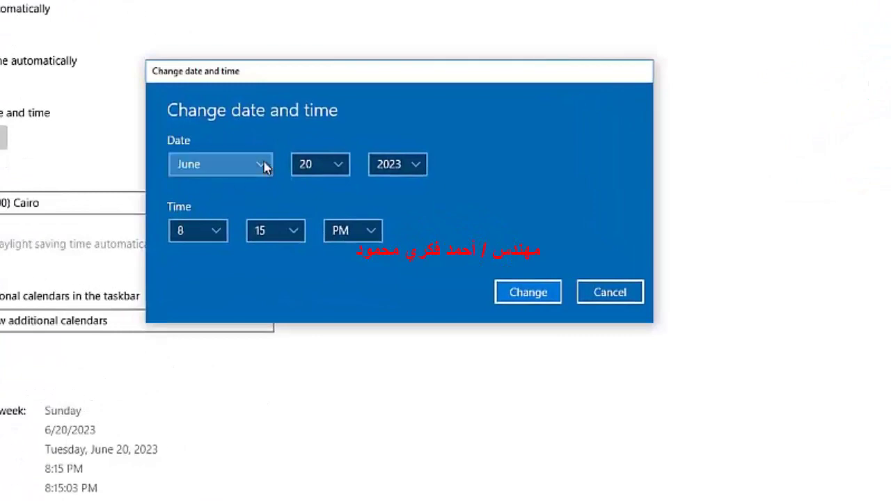
left_click(346, 118)
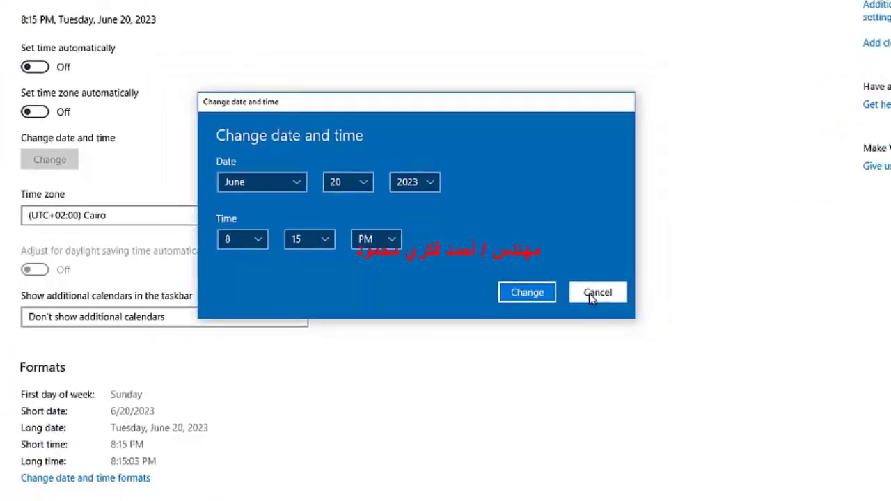
left_click(603, 294)
left_click(54, 149)
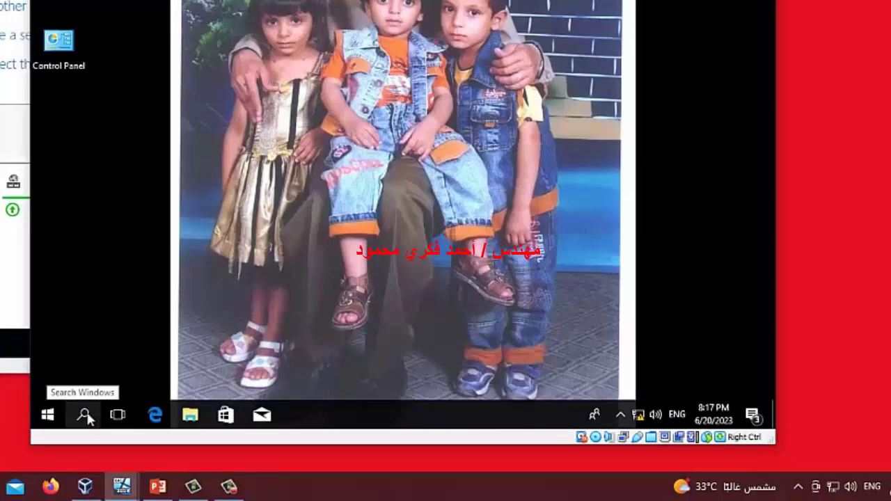
Run ping 192.168.1.2 in Command Prompt, confirm replies with no loss, then close the console
left_click(86, 416)
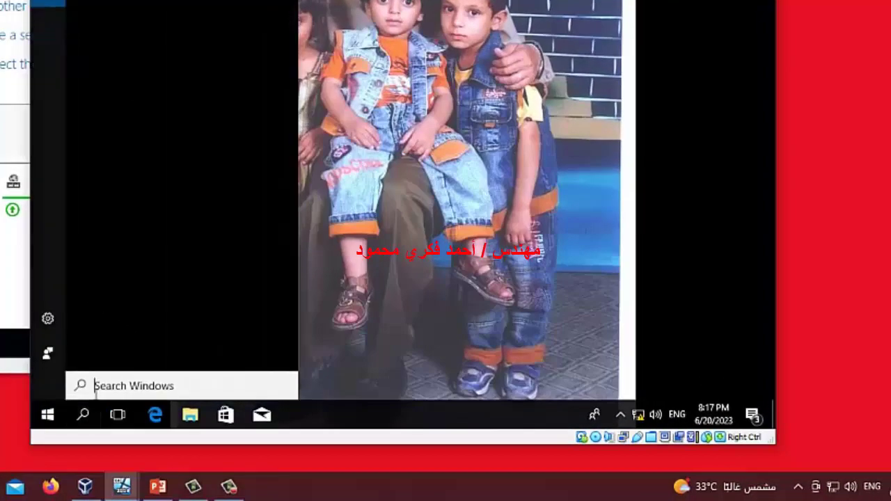
type("cmd")
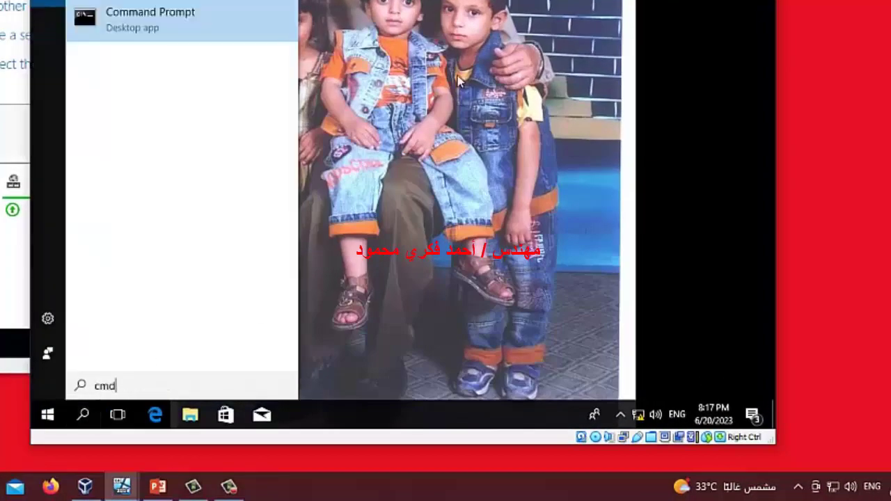
left_click(157, 19)
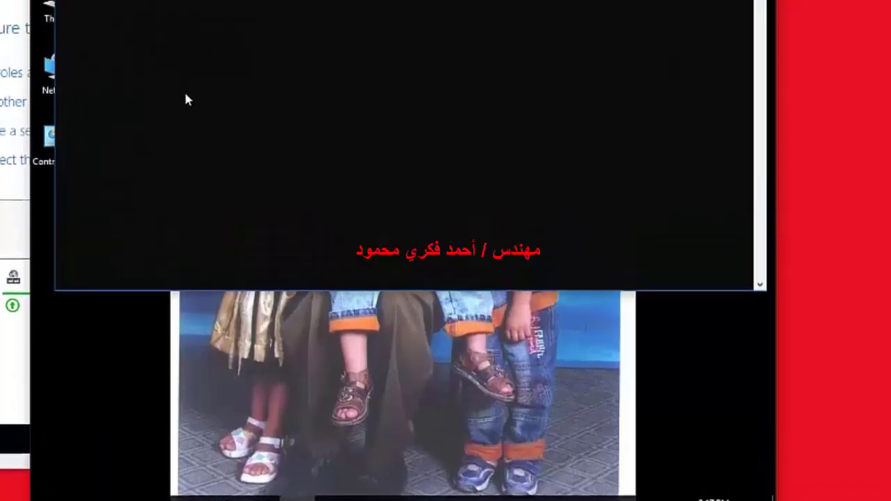
type("ping 1")
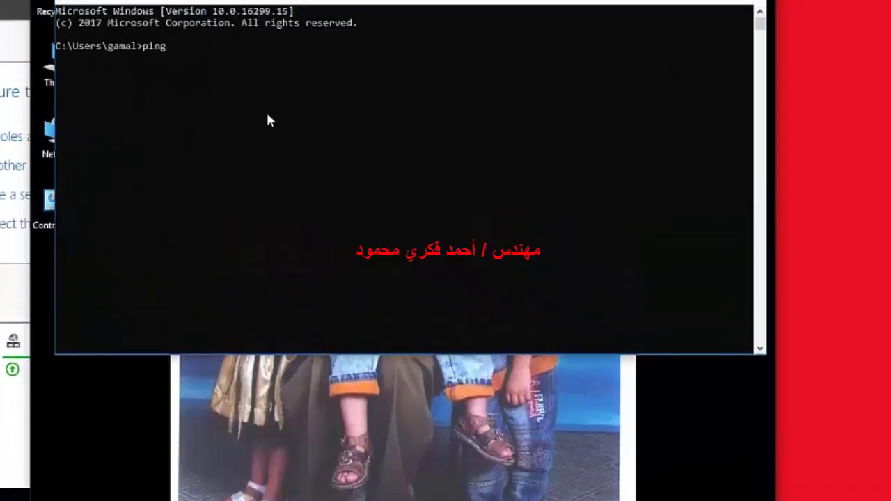
type("92")
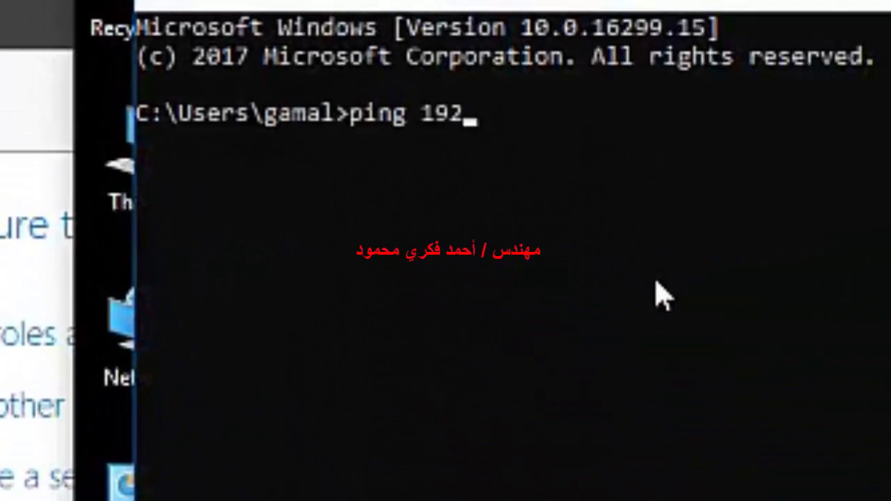
type(".168.1.2")
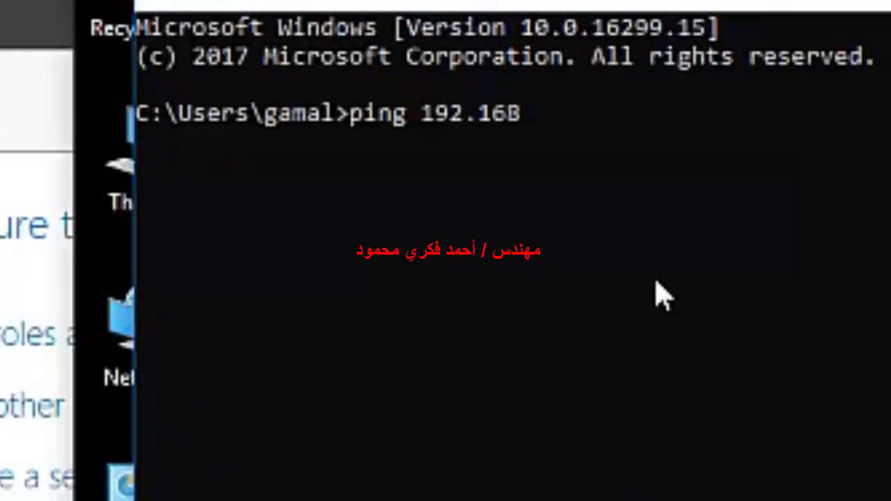
key("Return")
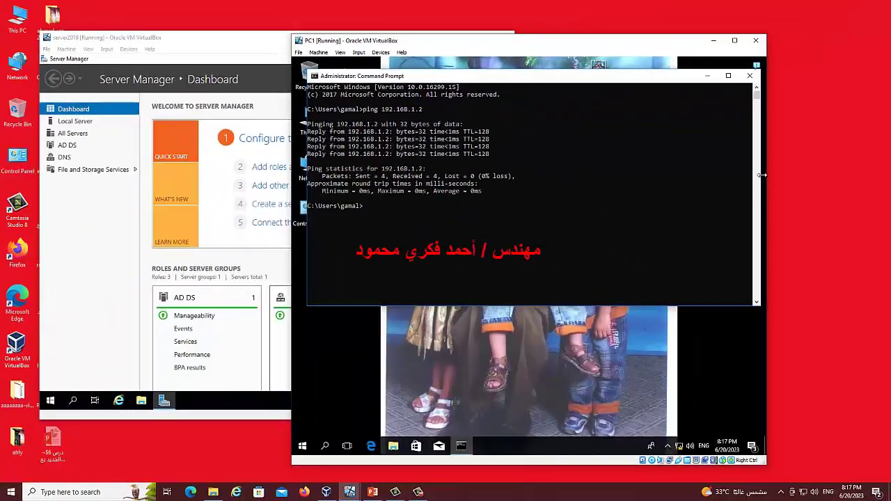
left_click(748, 78)
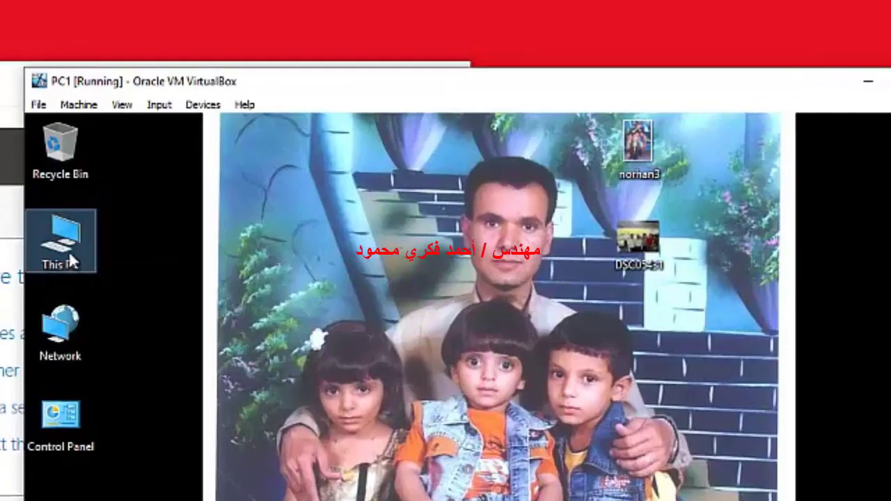
Show This PC's Computer Name tab in System Properties and highlight the WORKGROUP name
right_click(70, 255)
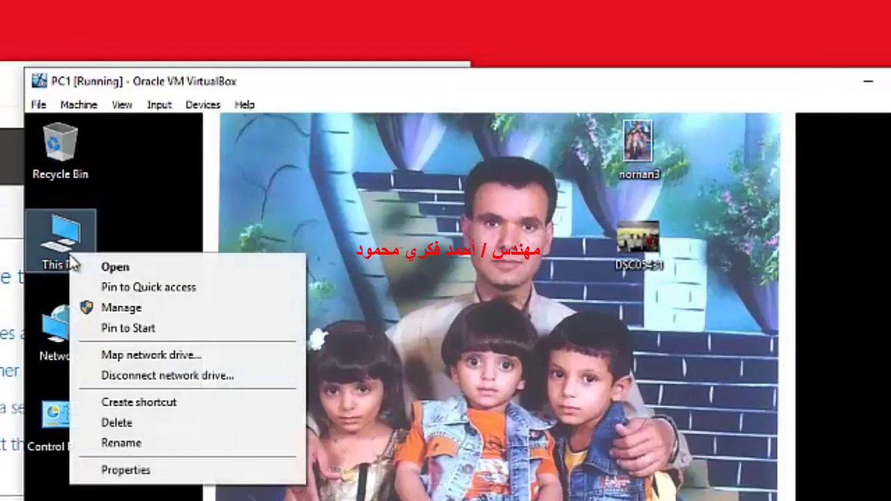
left_click(125, 470)
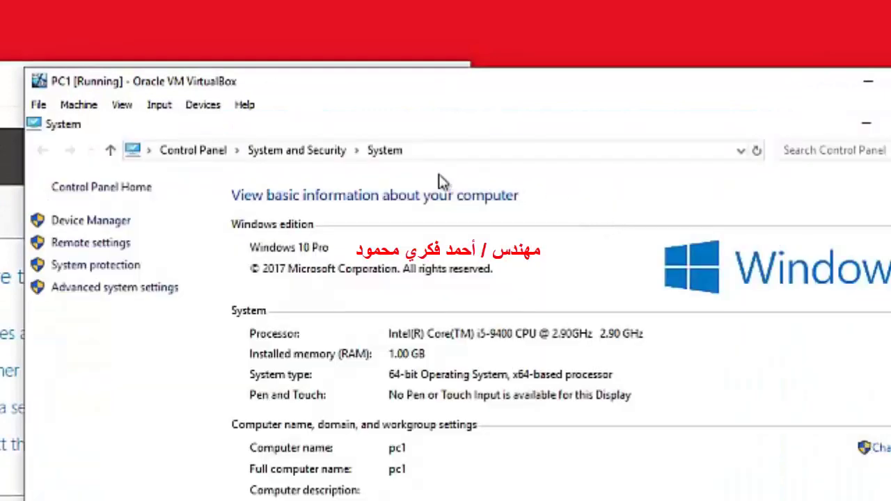
left_click(84, 291)
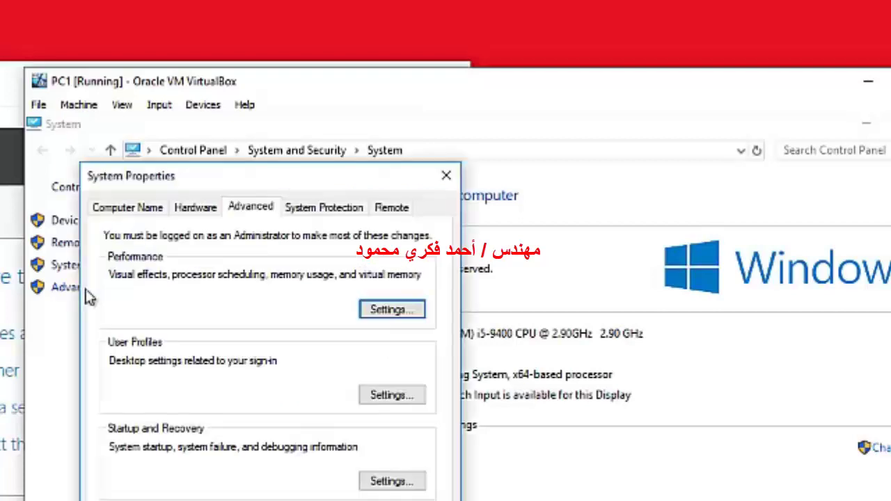
left_click(125, 217)
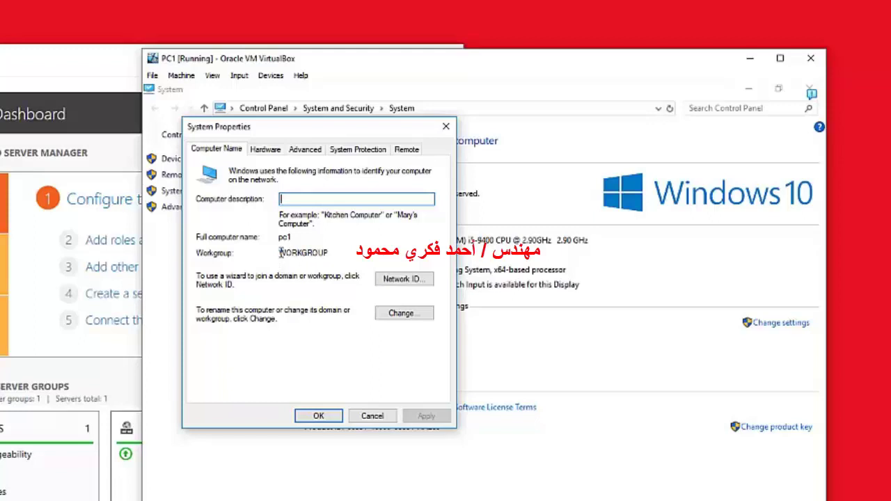
left_click_drag(281, 252, 328, 252)
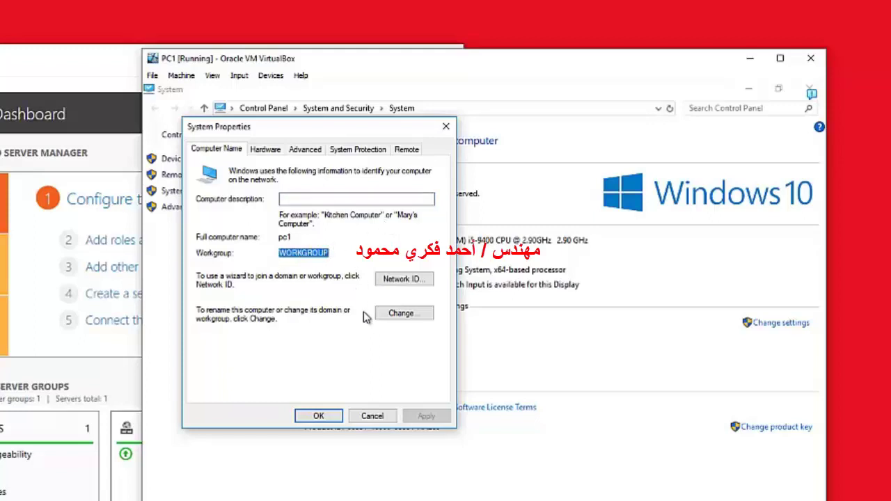
Set PC1 as a member of domain nada.com and enter the authorising domain account's user name
left_click(401, 313)
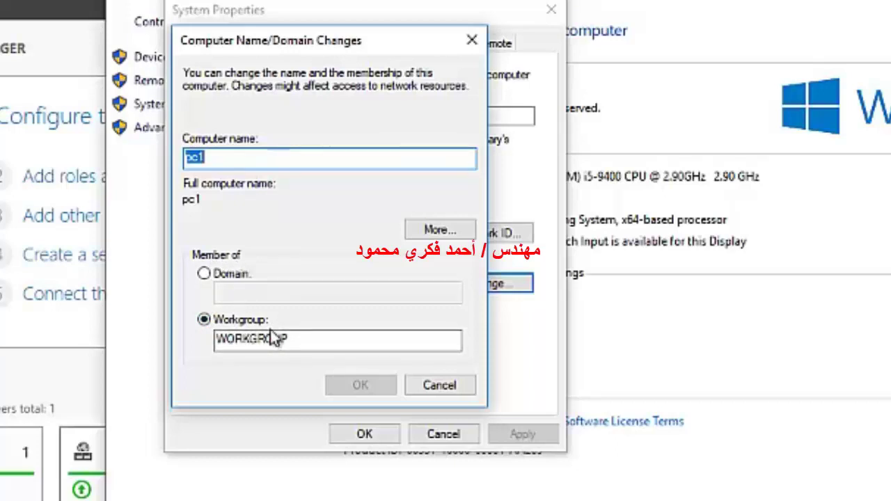
left_click(204, 275)
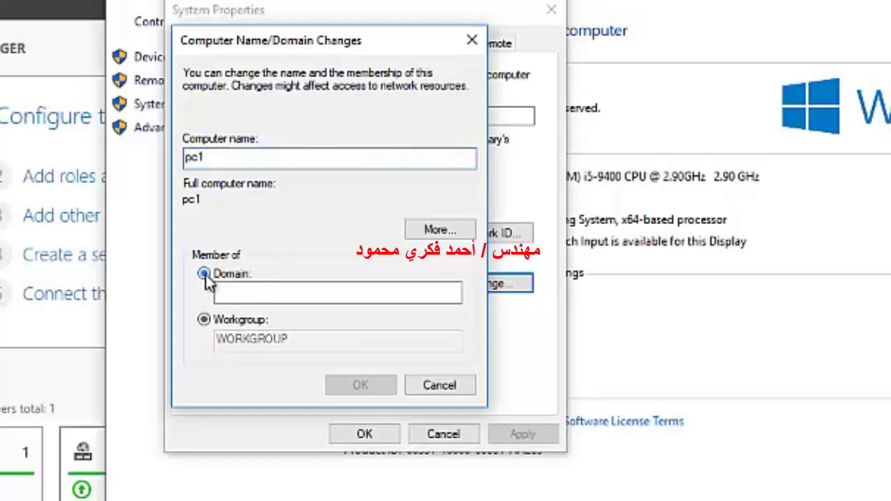
type("nada")
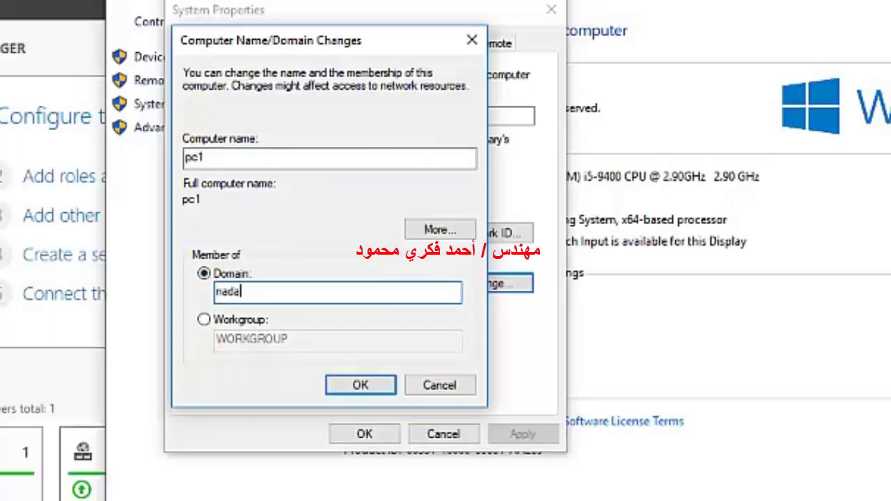
type(".com")
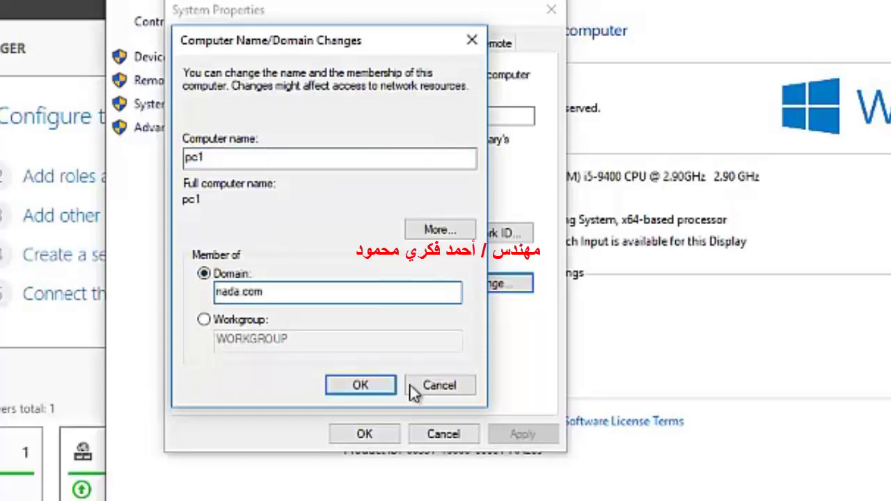
left_click(388, 388)
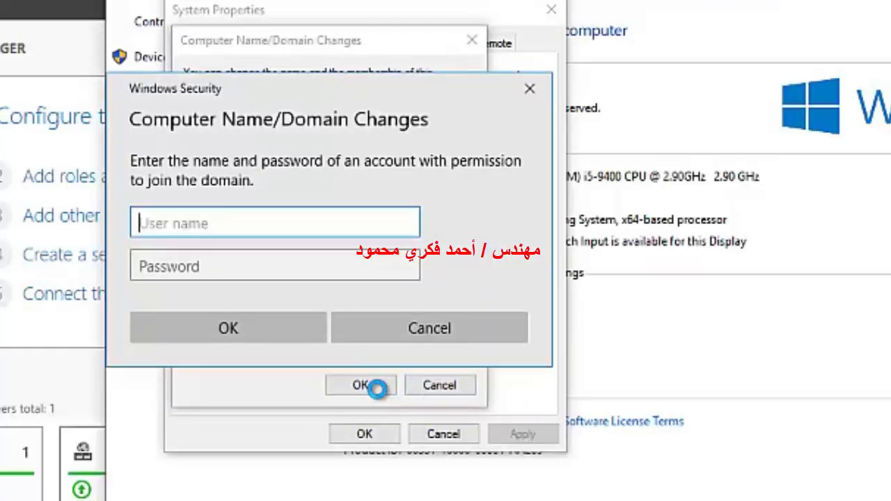
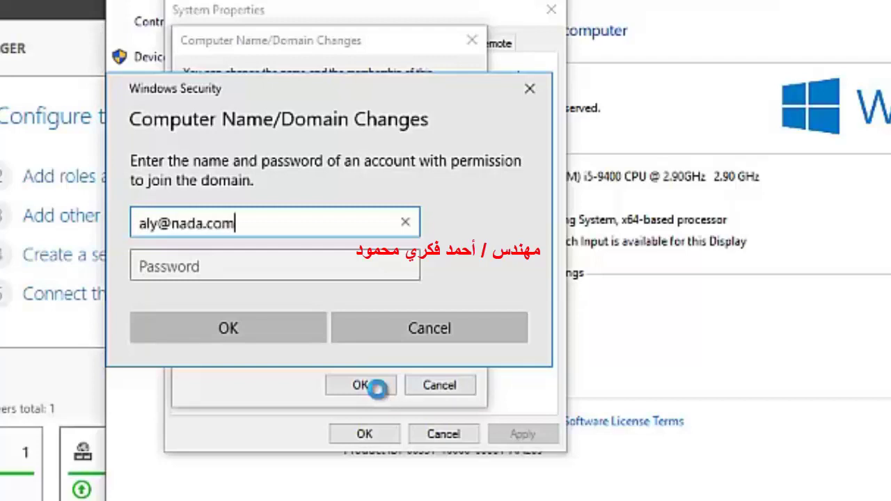
left_click(180, 264)
Submit the domain account's password, acknowledge the welcome and restart notices, and close System Properties
type("P@ssw0rd")
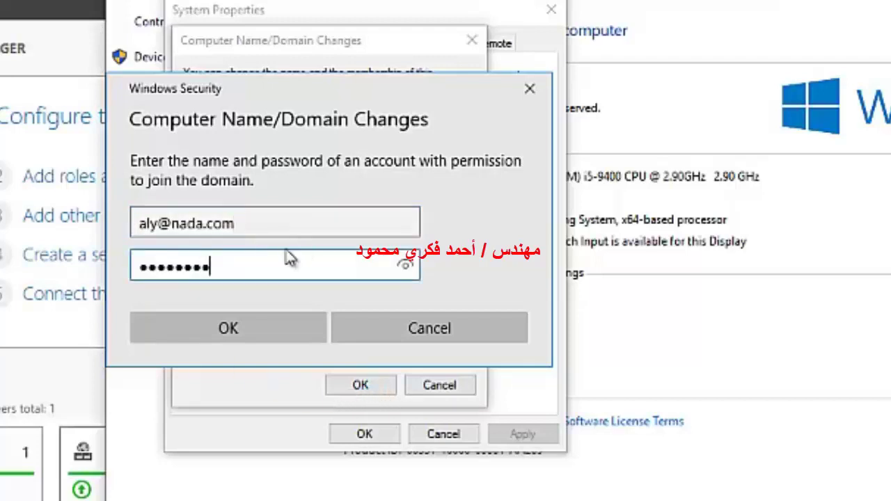
key("Return")
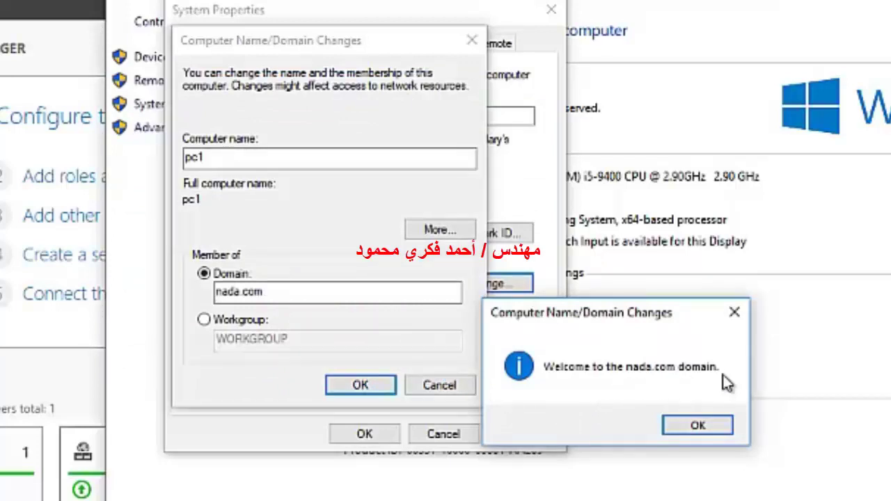
left_click(704, 426)
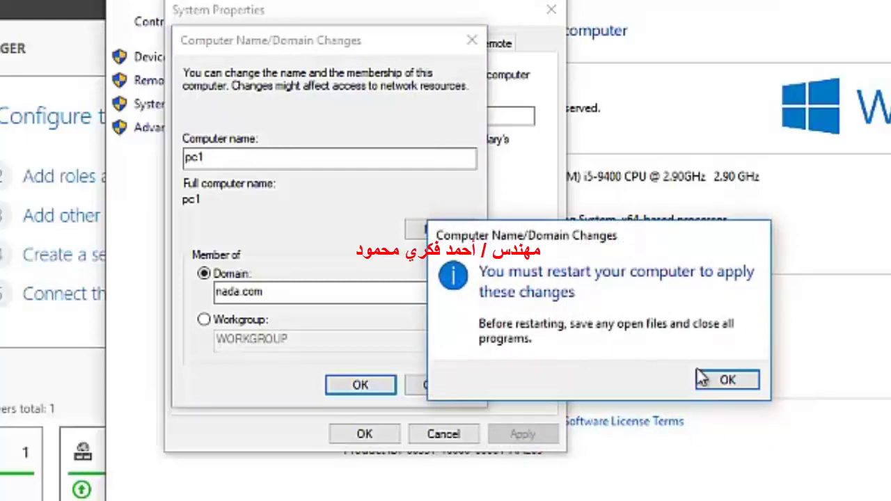
left_click(720, 392)
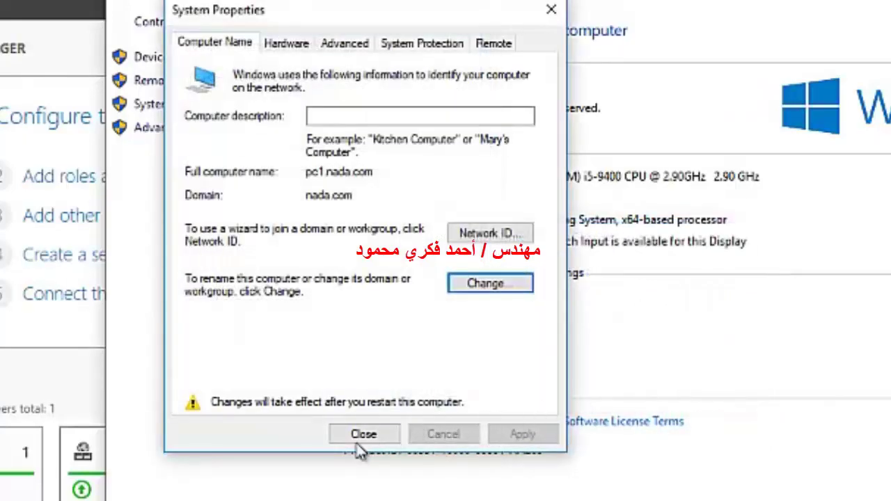
left_click(367, 420)
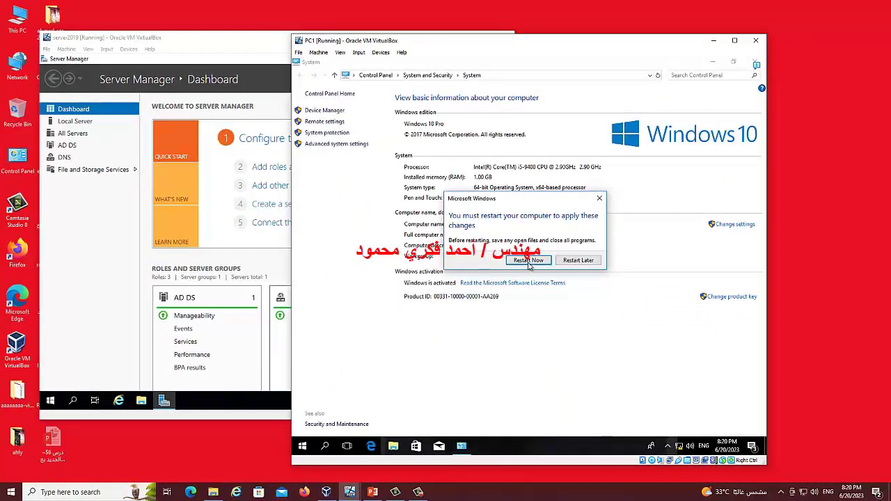
Restart PC1 now and get past the lock screen to the sign-in page
left_click(529, 260)
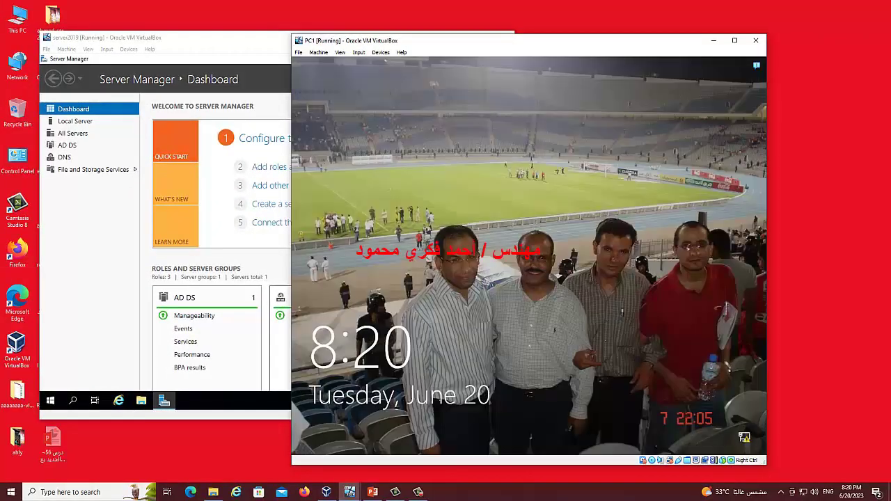
left_click(553, 269)
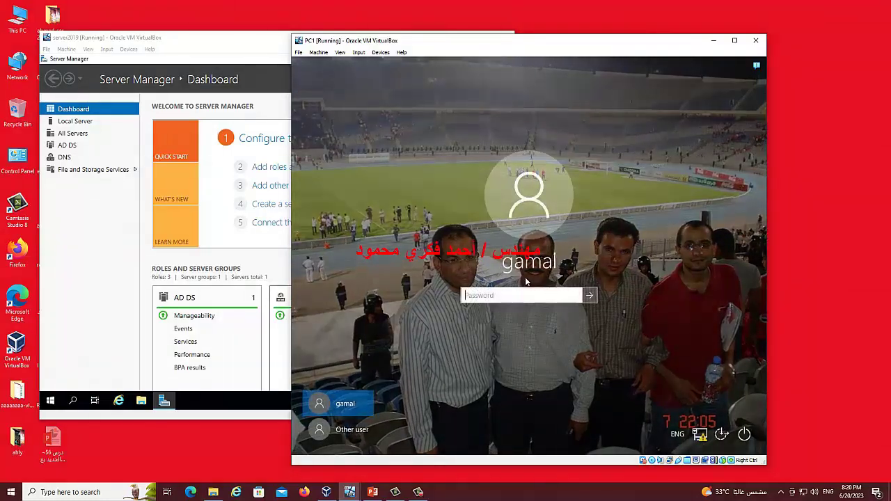
left_click(499, 300)
Sign in as Other user with the NADA domain user name and password
left_click(350, 428)
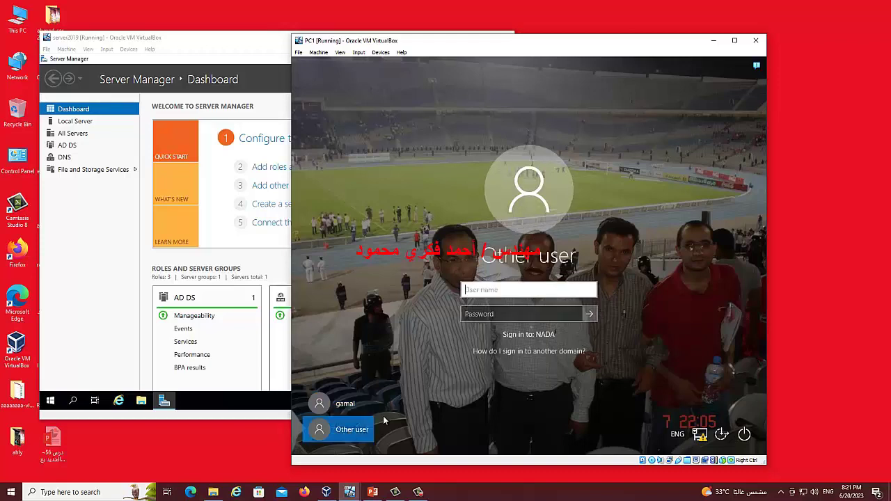
left_click(488, 289)
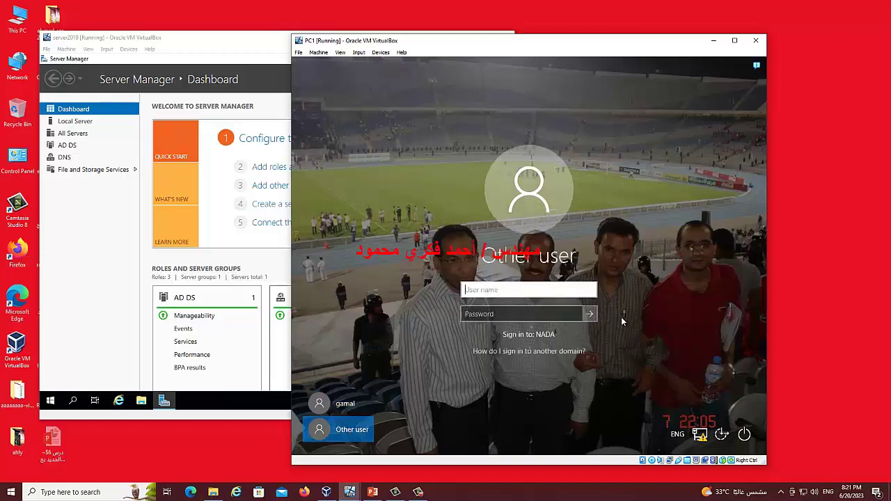
type("aly")
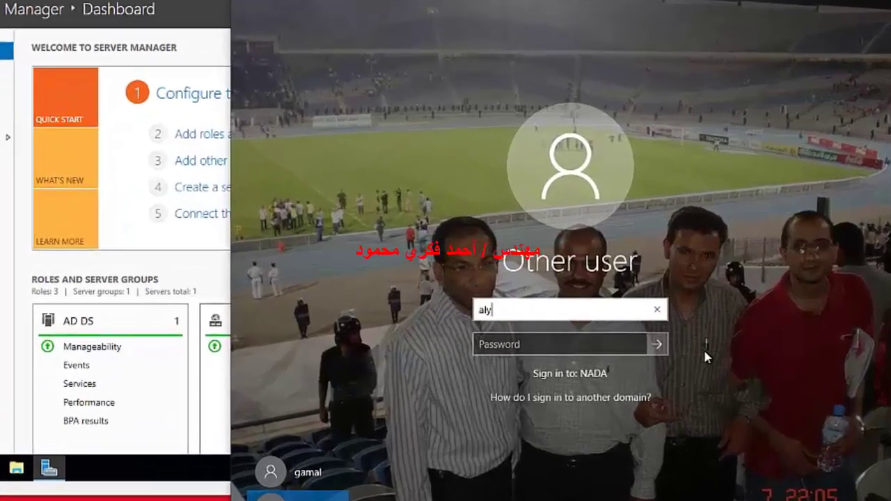
left_click(517, 344)
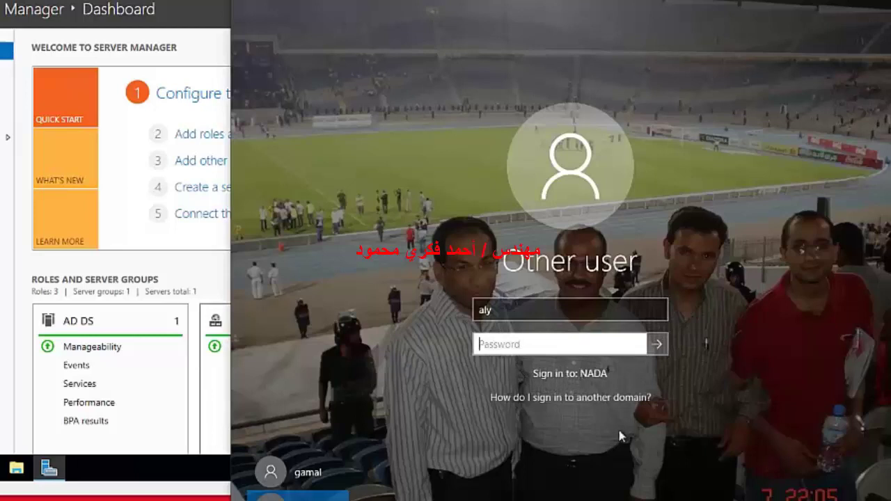
type("P")
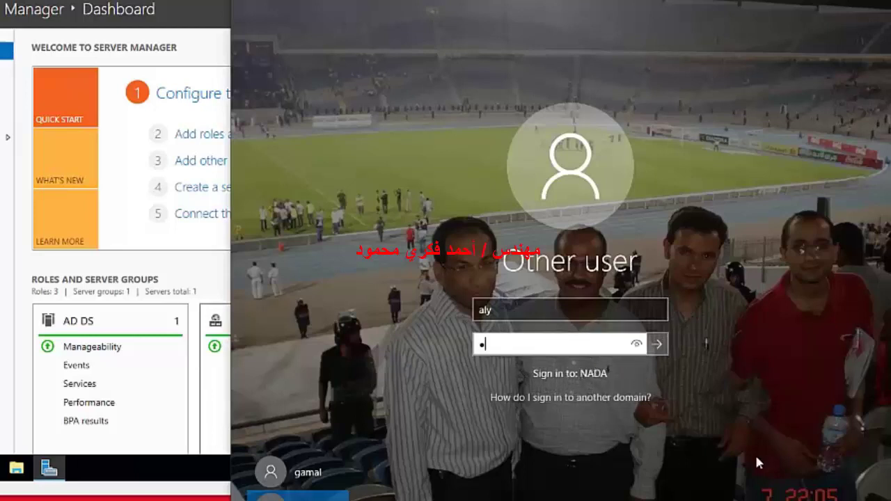
key("BackSpace")
type("P@ssw0rd")
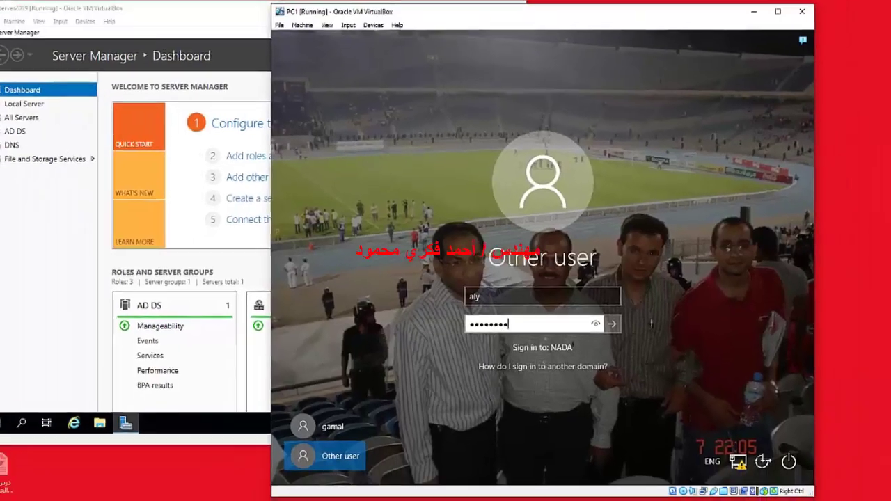
key("Return")
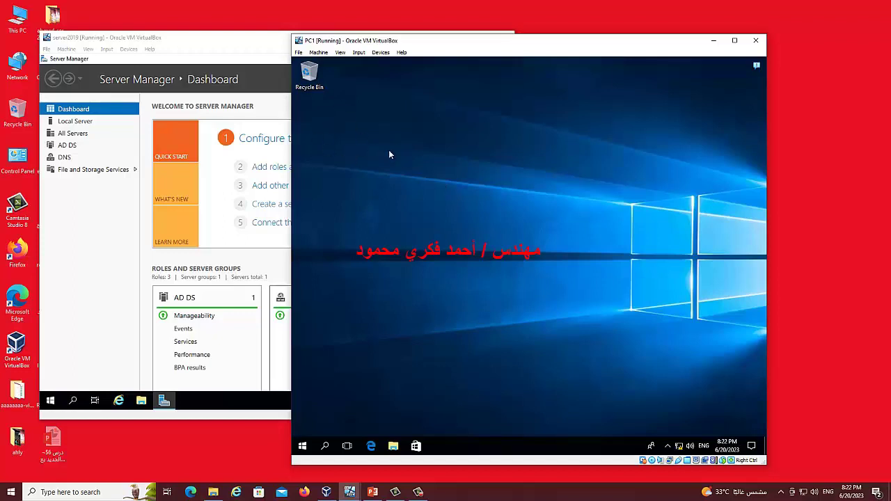
Enable the Computer and Network desktop icons in Themes' Desktop icon settings and apply them
right_click(561, 153)
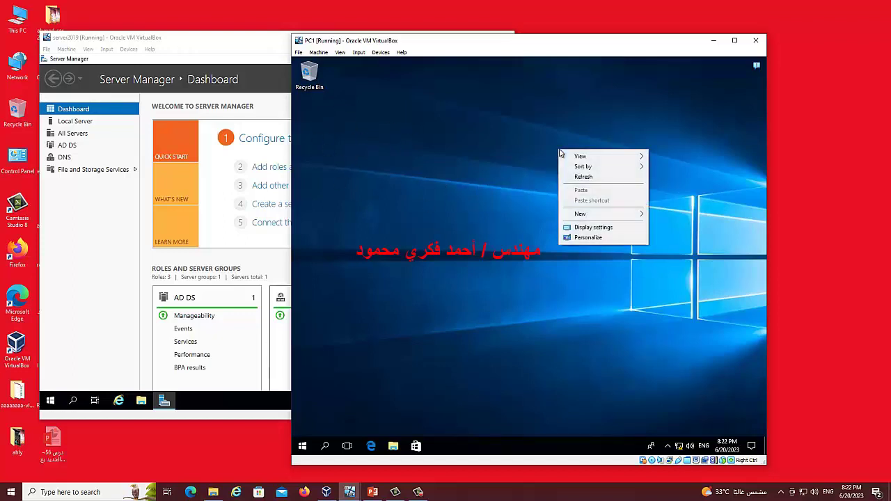
left_click(599, 240)
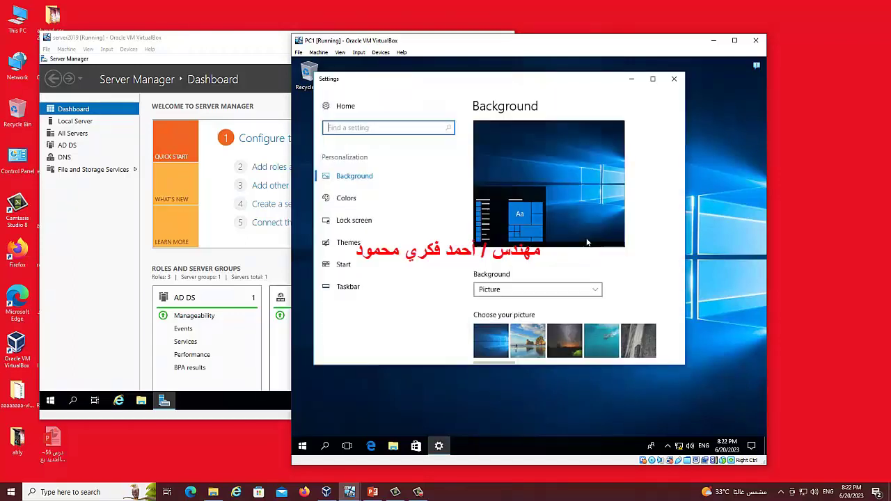
left_click(347, 242)
scroll(623, 304, "down", 1)
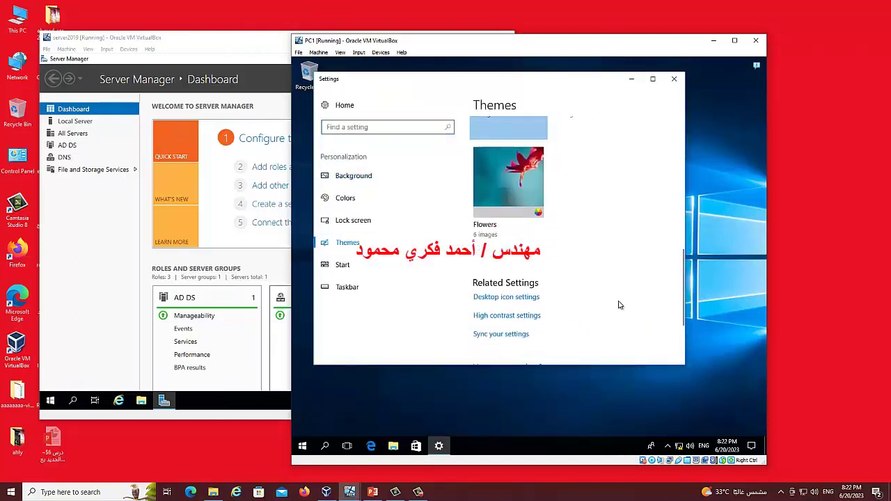
left_click(494, 299)
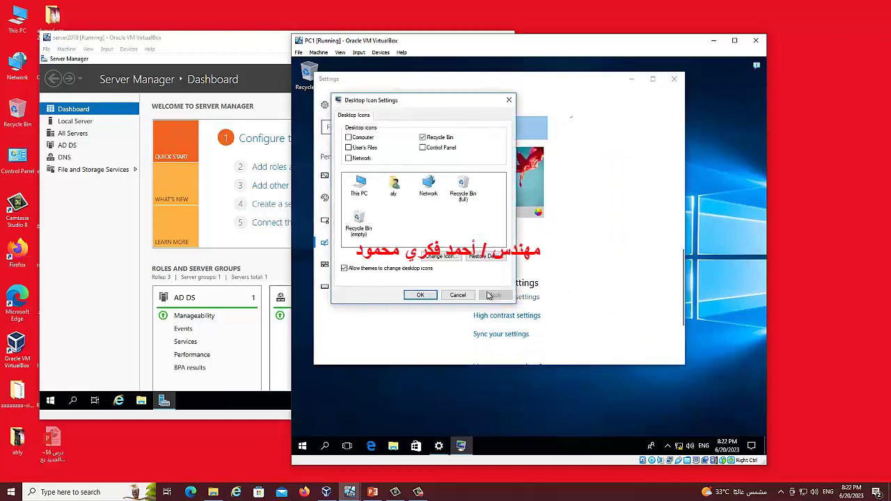
left_click(348, 138)
left_click(362, 158)
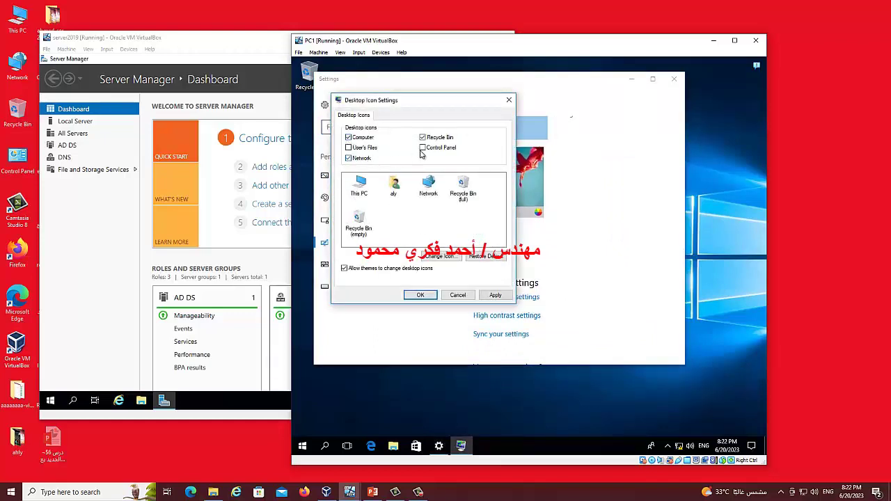
left_click(420, 295)
left_click(674, 78)
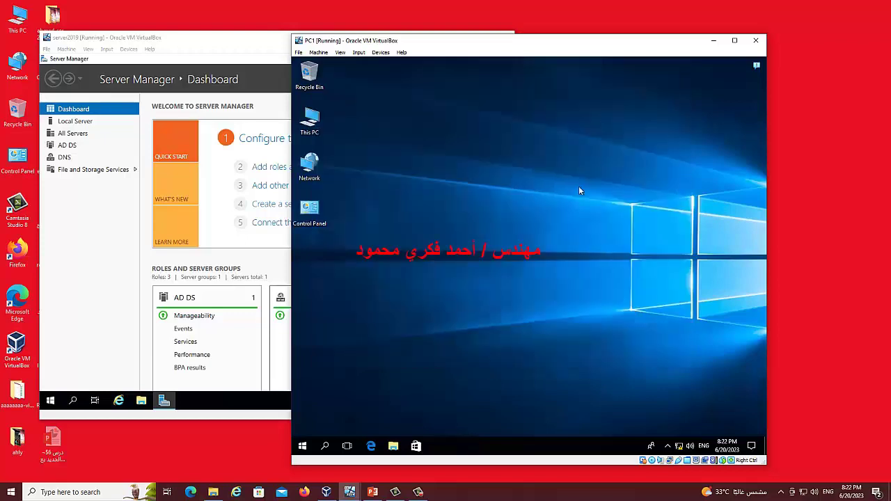
right_click(315, 124)
Verify the Computer Name tab shows pc1.nada.com, then bring the server2019 VM forward
left_click(343, 234)
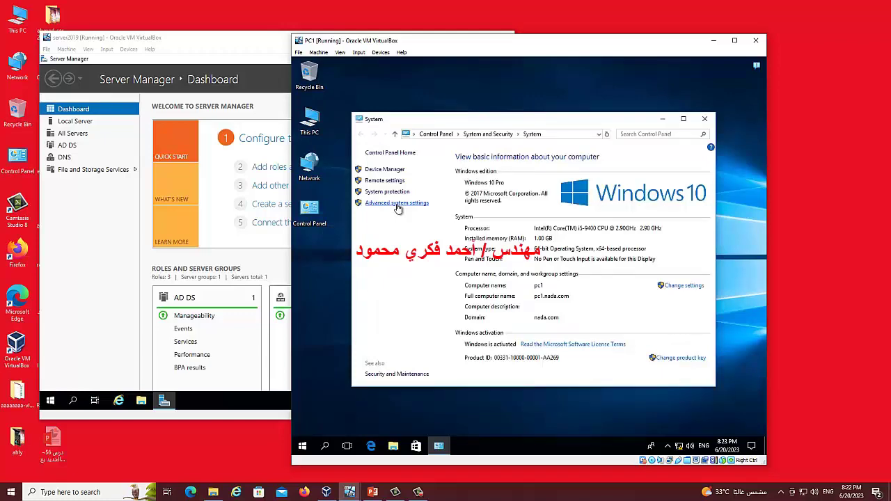
left_click(397, 204)
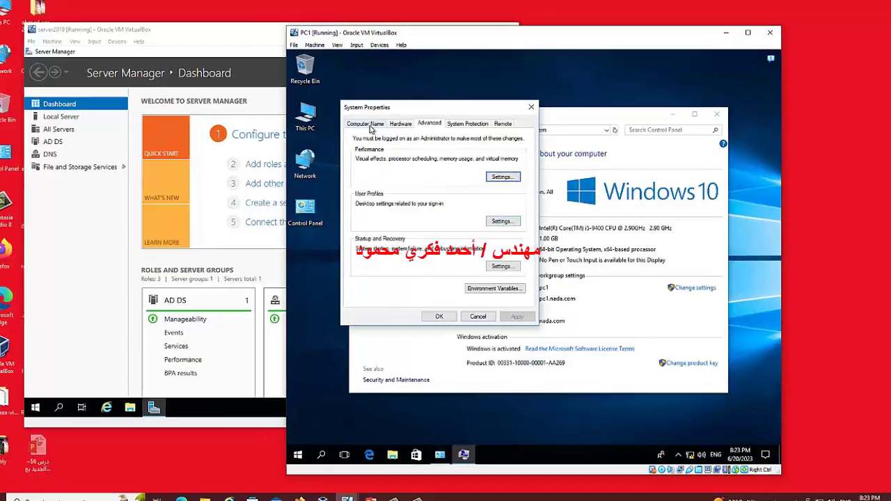
left_click(371, 124)
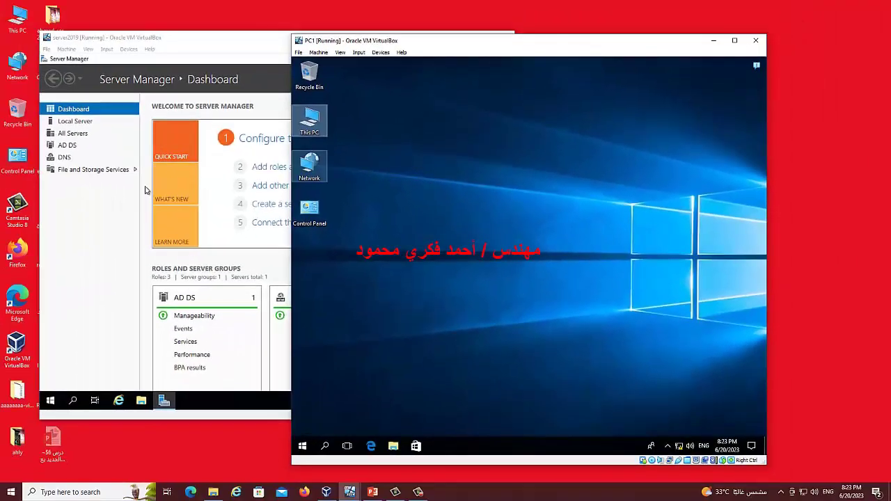
left_click(101, 221)
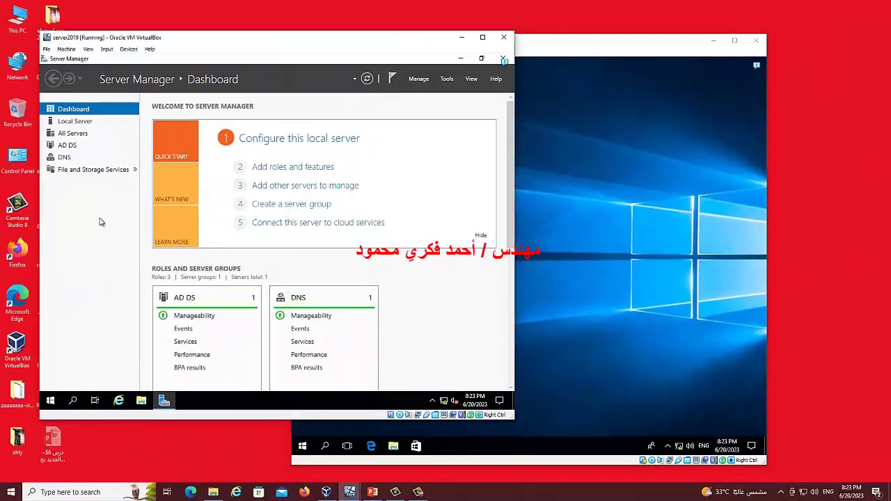
Open Active Directory Users and Computers and select nada.com's Computers container to see PC1
left_click(446, 79)
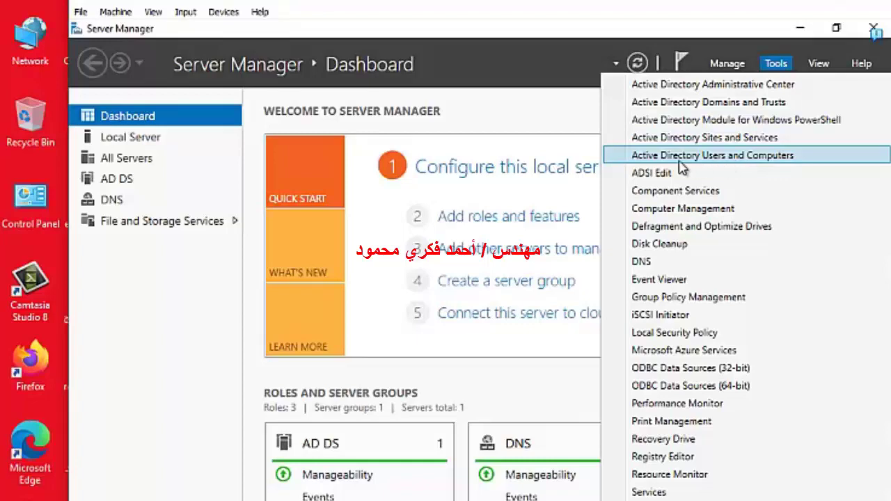
left_click(731, 162)
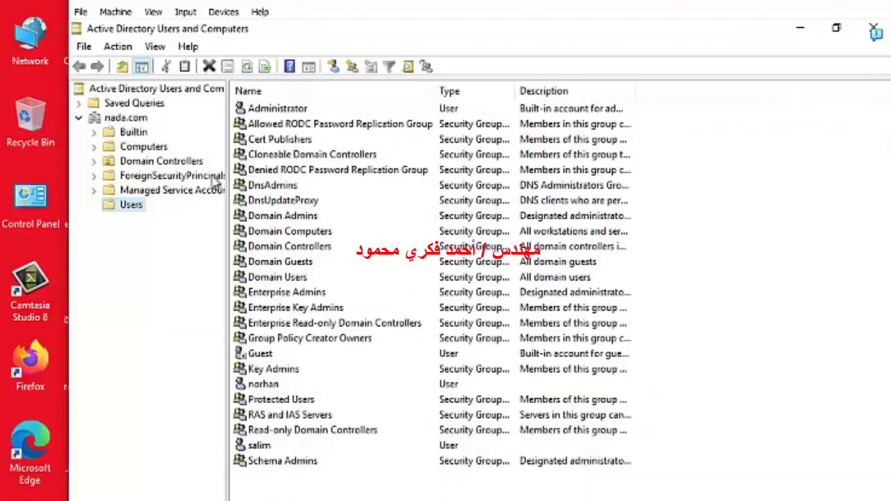
left_click(146, 147)
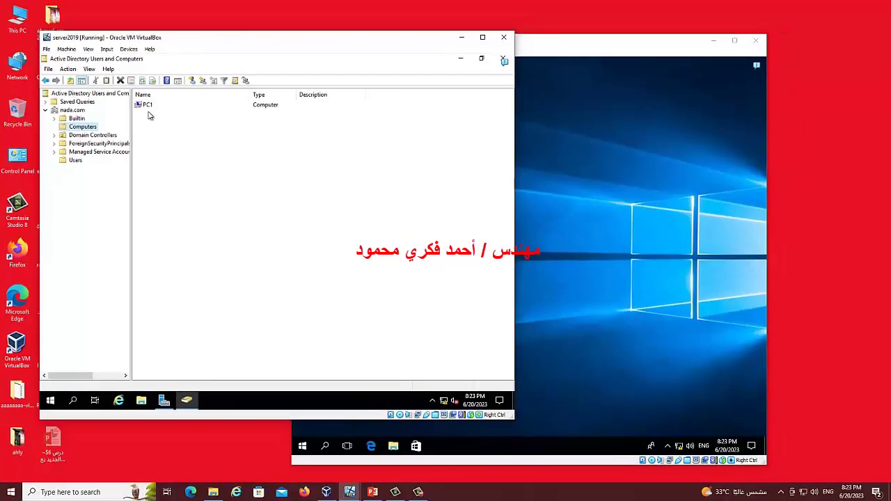
left_click(584, 174)
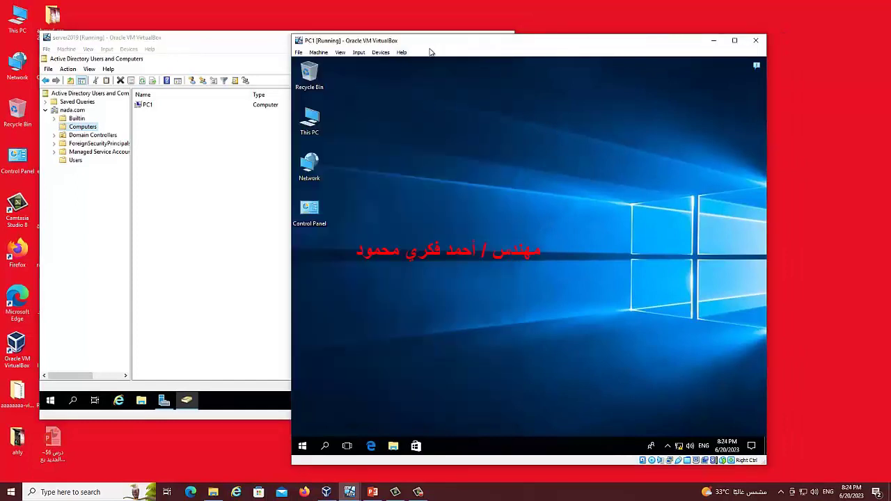